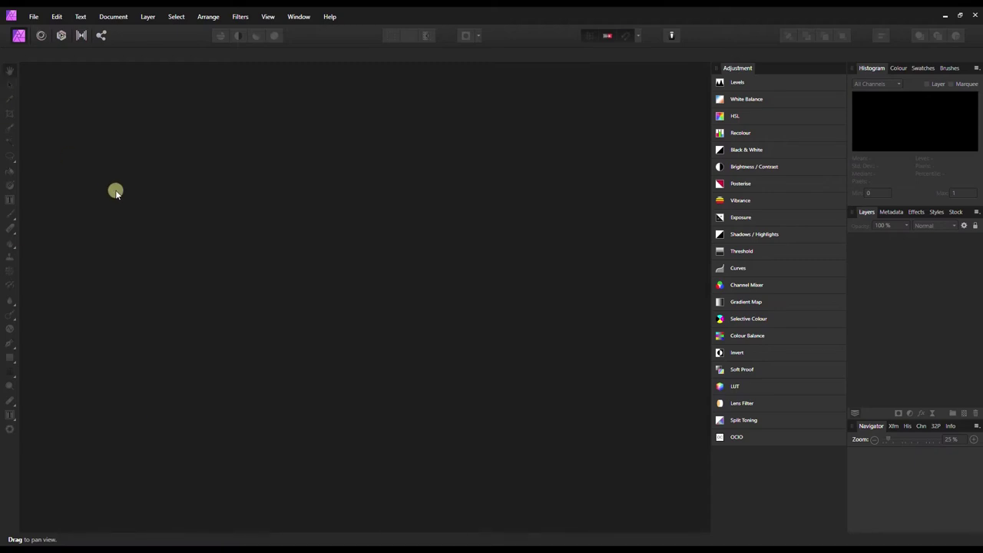
Step: Start a File > New Focus Merge, add images, and open the FOCUS STACKING folder
left_click(27, 15)
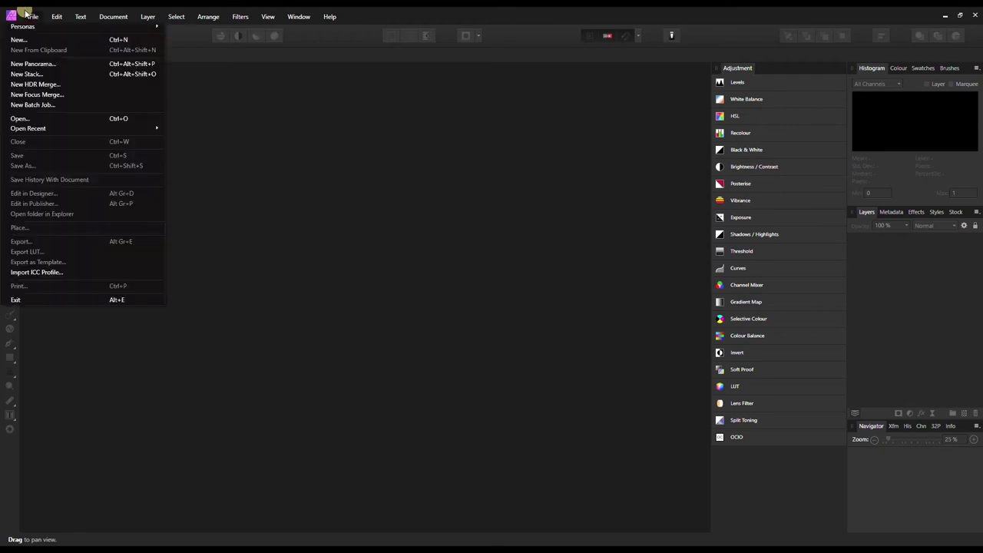
left_click(28, 96)
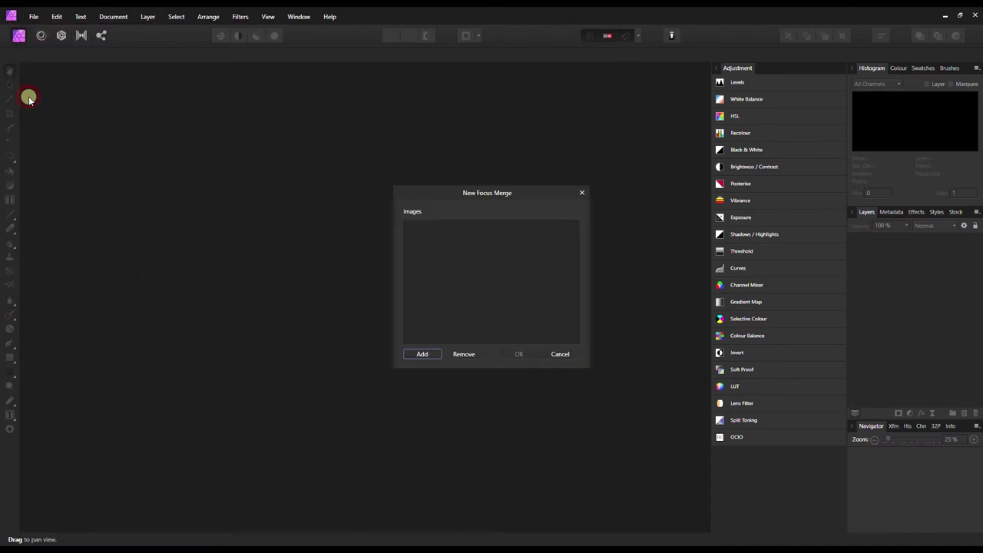
left_click(430, 353)
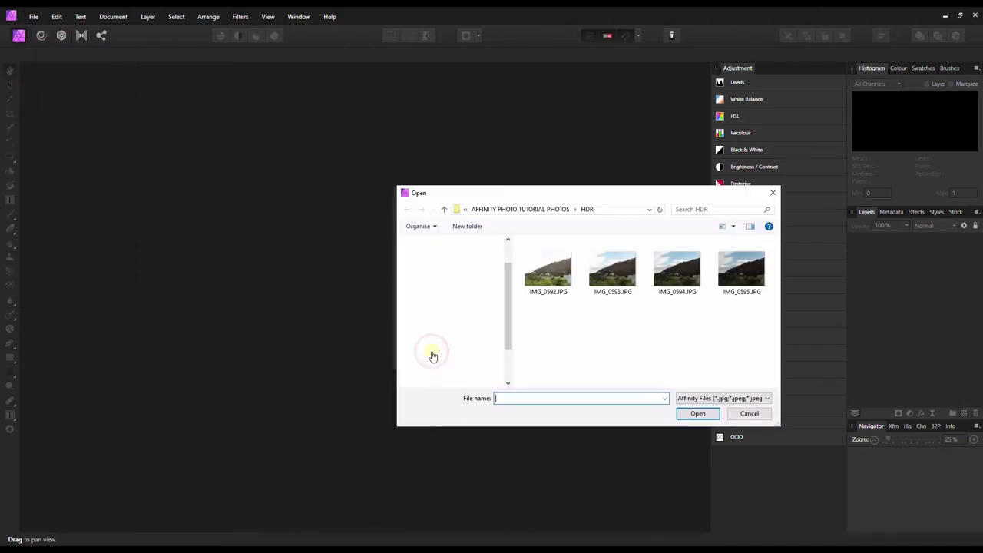
left_click(504, 210)
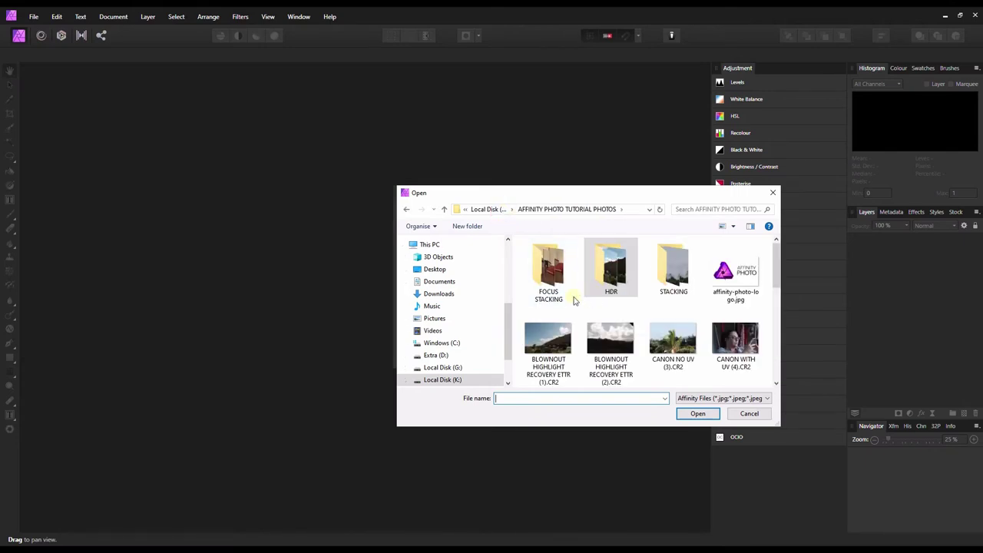
double_click(546, 276)
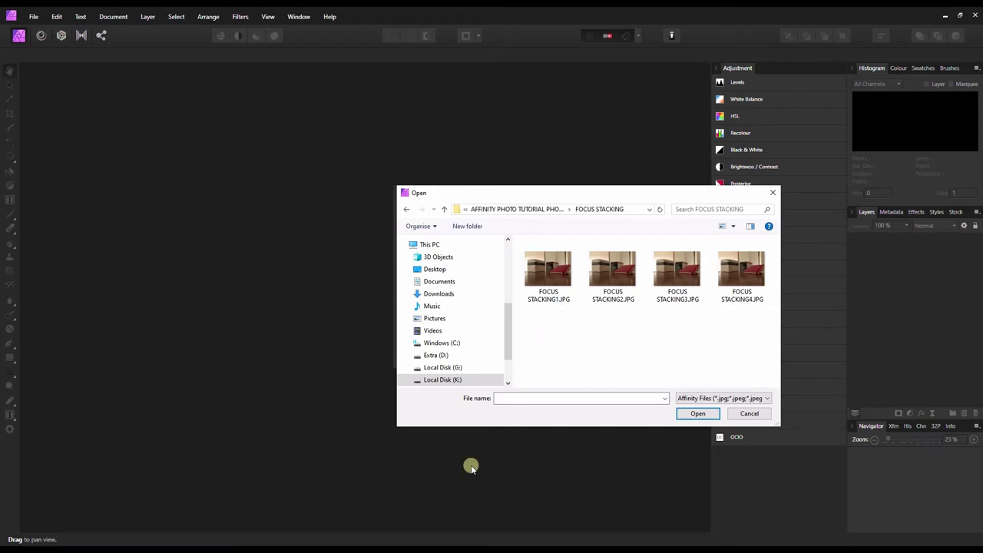
Step: Open FOCUS STACKING1.JPG in Honeyview from its context menu
right_click(531, 265)
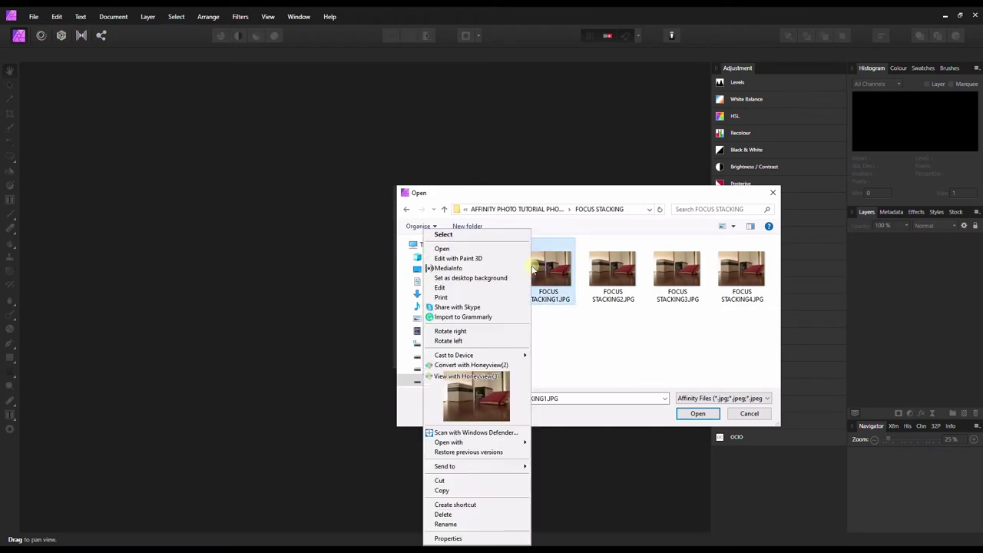
left_click(497, 397)
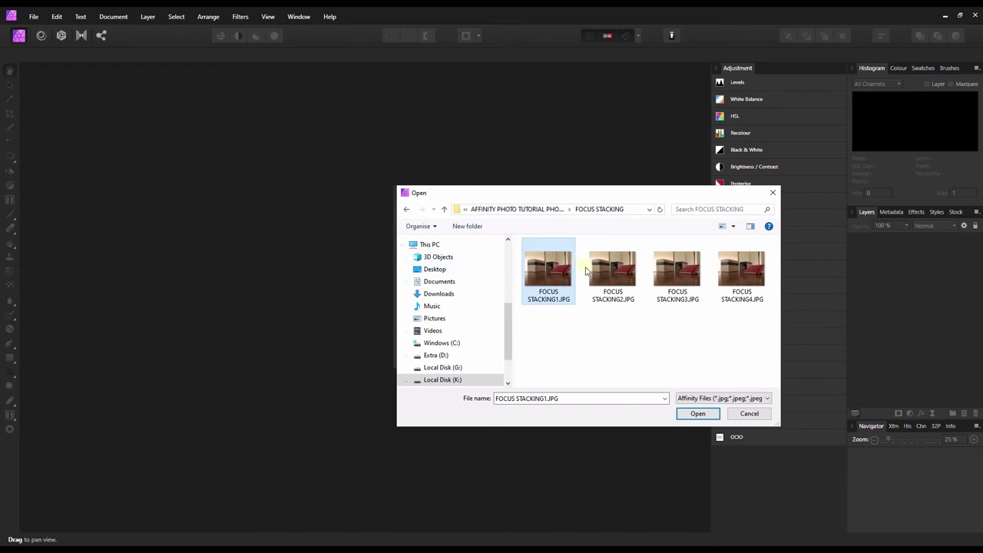
Step: Select all four FOCUS STACKING JPGs, add them, and run the focus merge
left_click(720, 282, "shift")
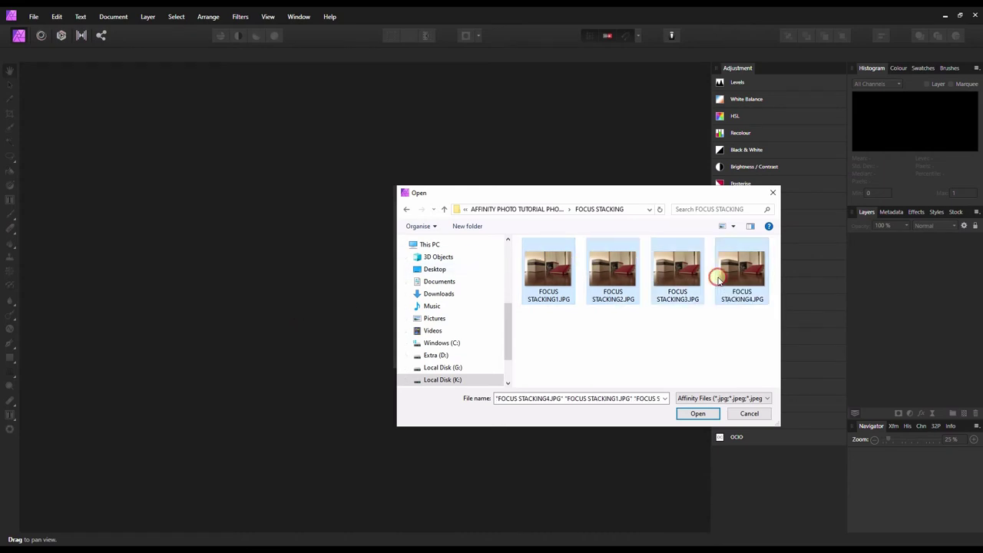
left_click(696, 414)
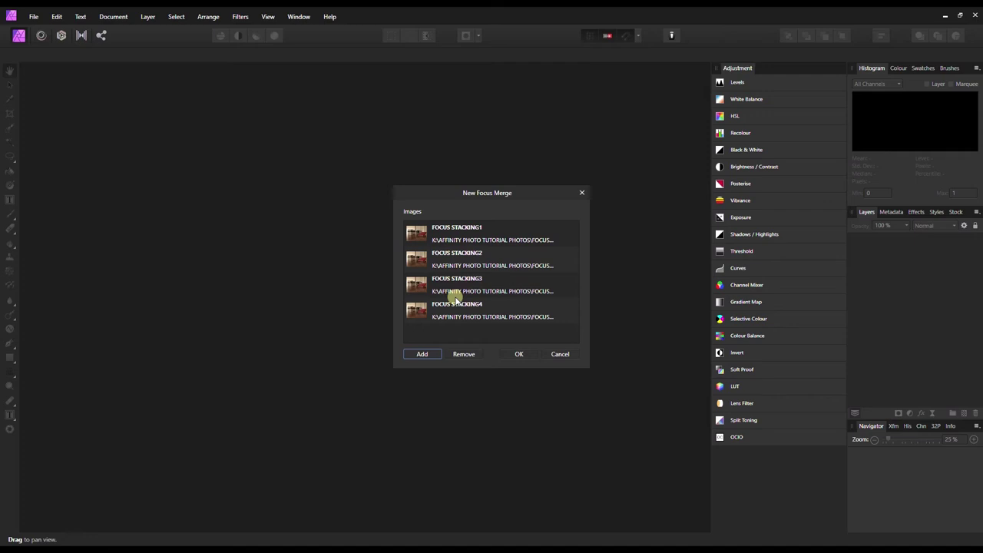
left_click(512, 353)
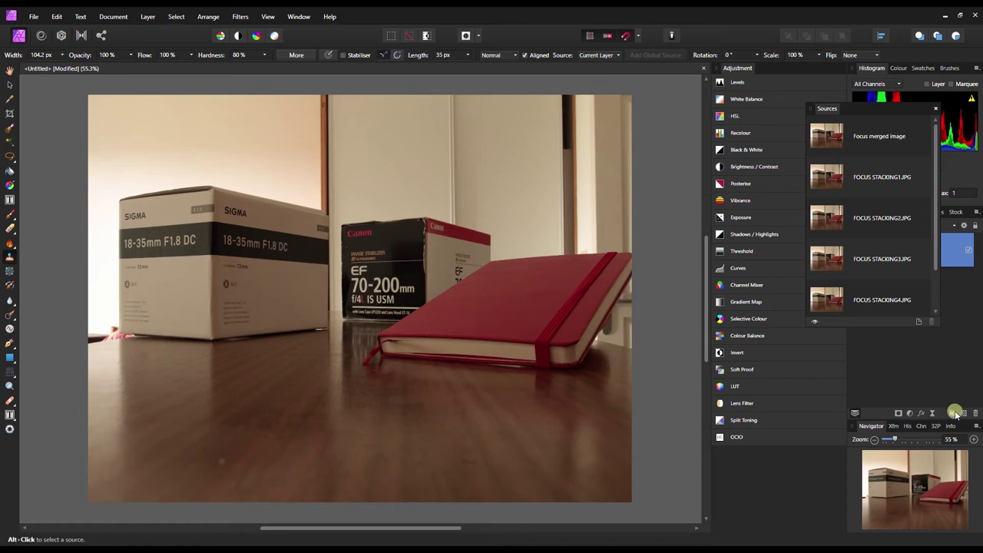
Step: Check the merged photo at 100% and 150%, return to 75%, and move the Sources panel left
left_click(973, 440)
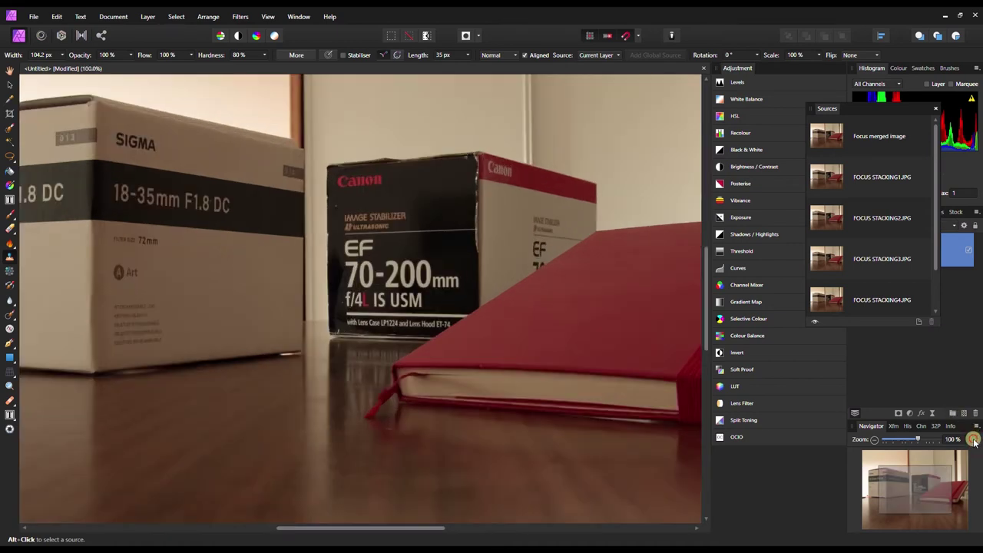
left_click(974, 441)
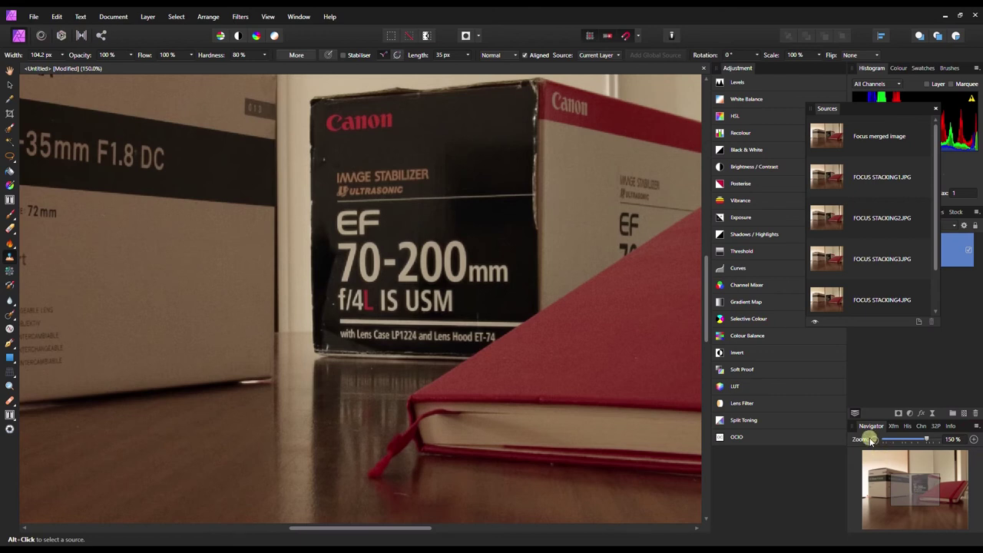
left_click(875, 439)
left_click(876, 440)
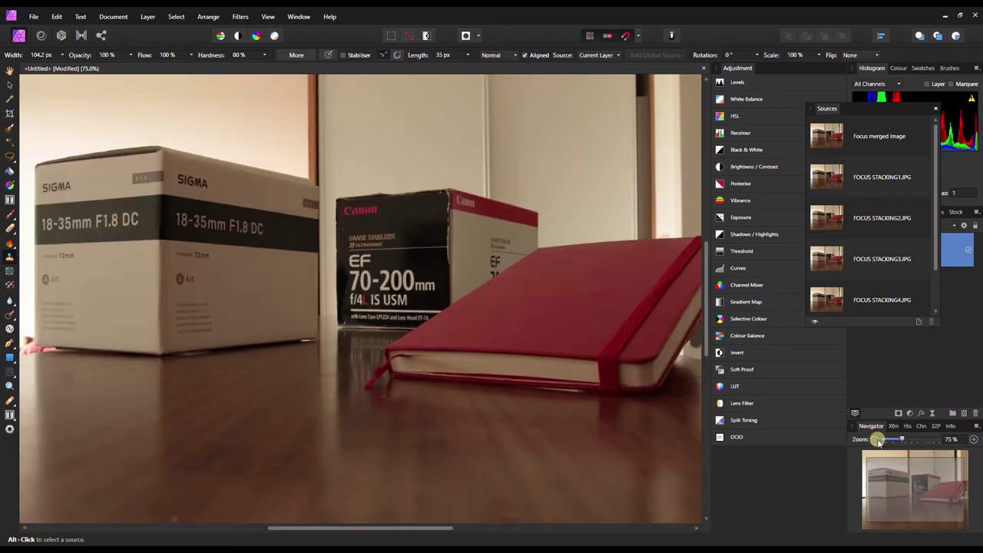
left_click_drag(864, 113, 798, 118)
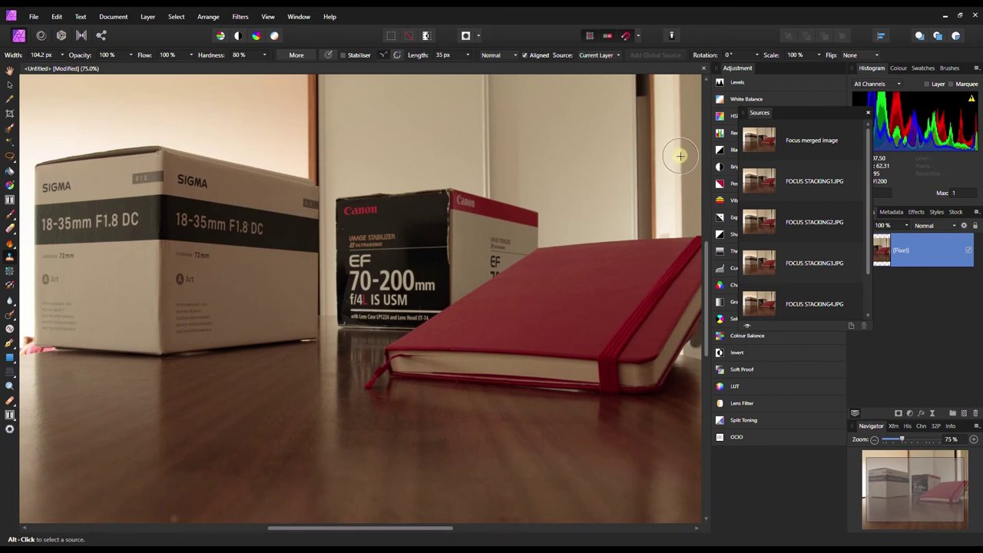
Step: Use the focus-merged image as clone source, zoom to 100%, and pan to the Sigma and Canon boxes
left_click(777, 150)
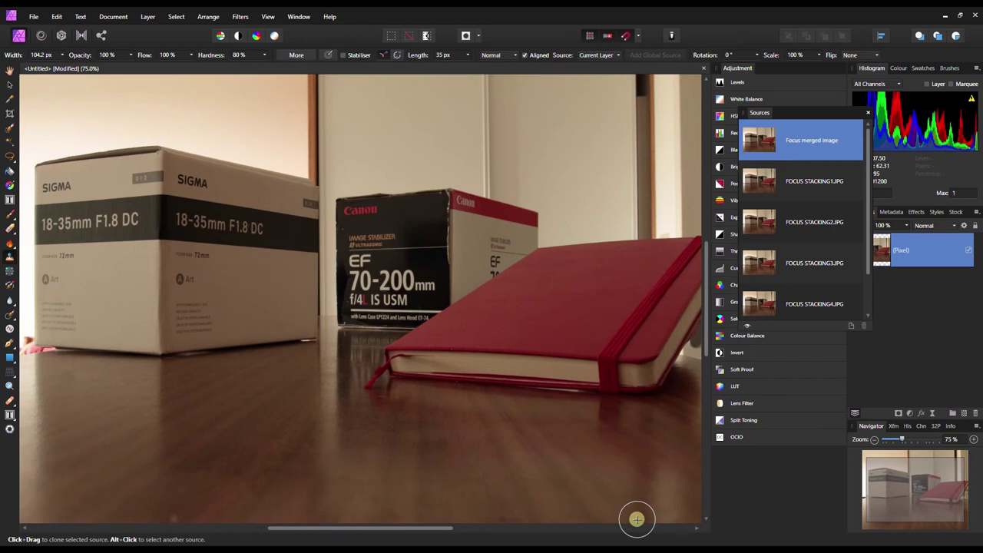
left_click_drag(908, 442, 875, 443)
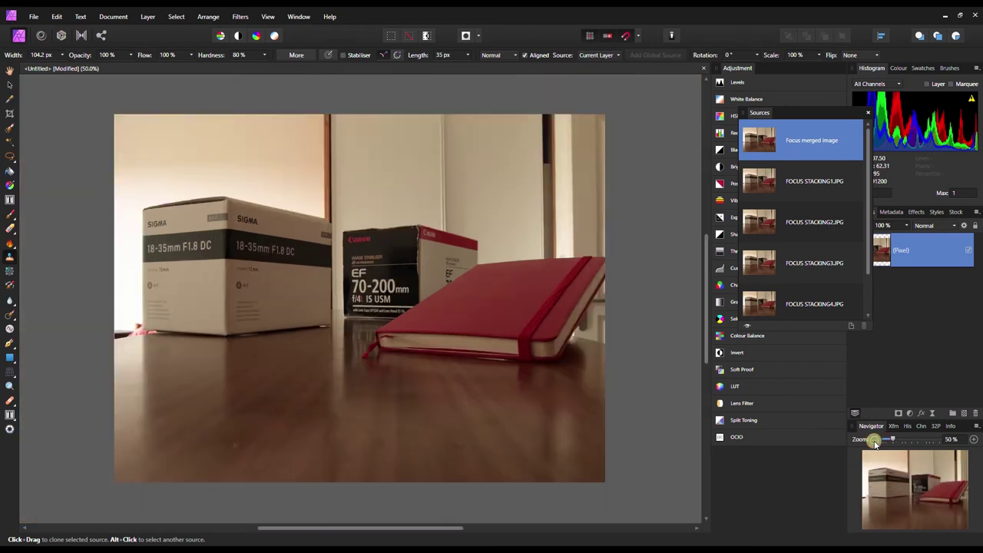
left_click(974, 438)
left_click(974, 438)
left_click_drag(912, 486, 938, 492)
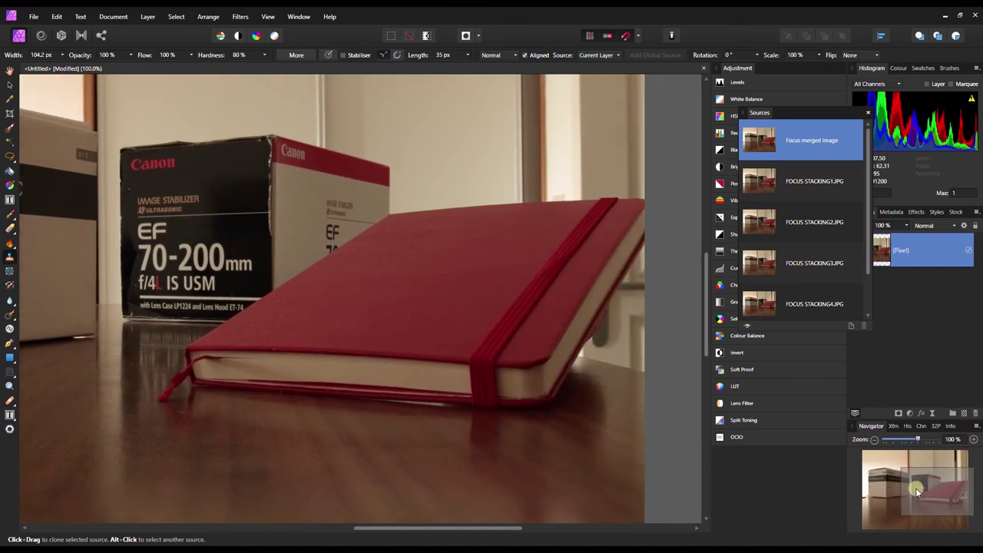
left_click_drag(915, 487, 858, 489)
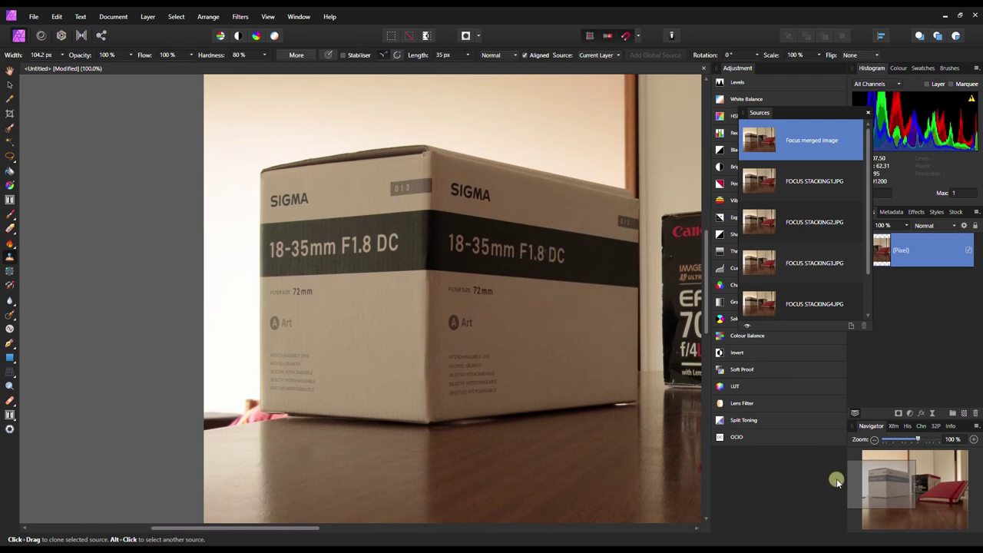
left_click_drag(873, 478, 911, 481)
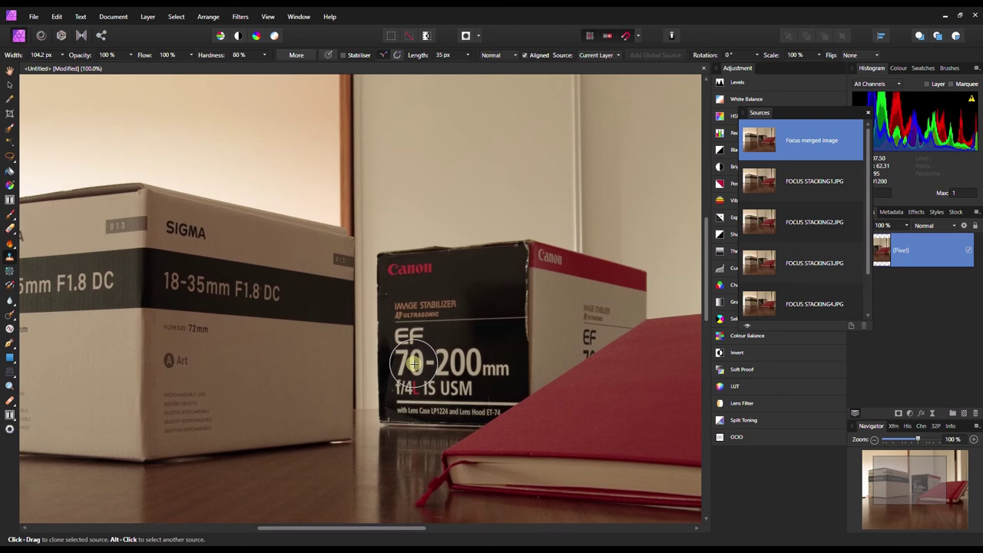
left_click(766, 184)
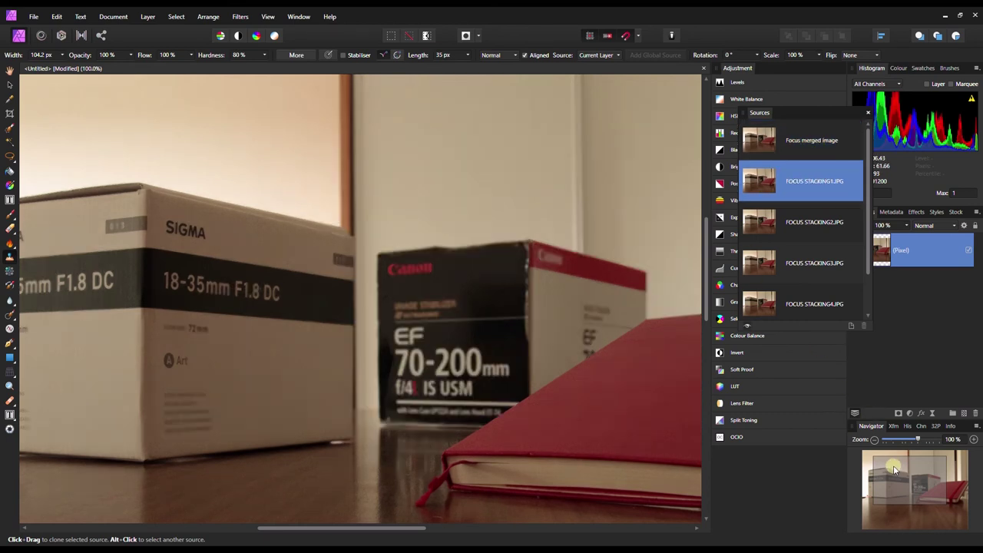
left_click_drag(893, 470, 931, 472)
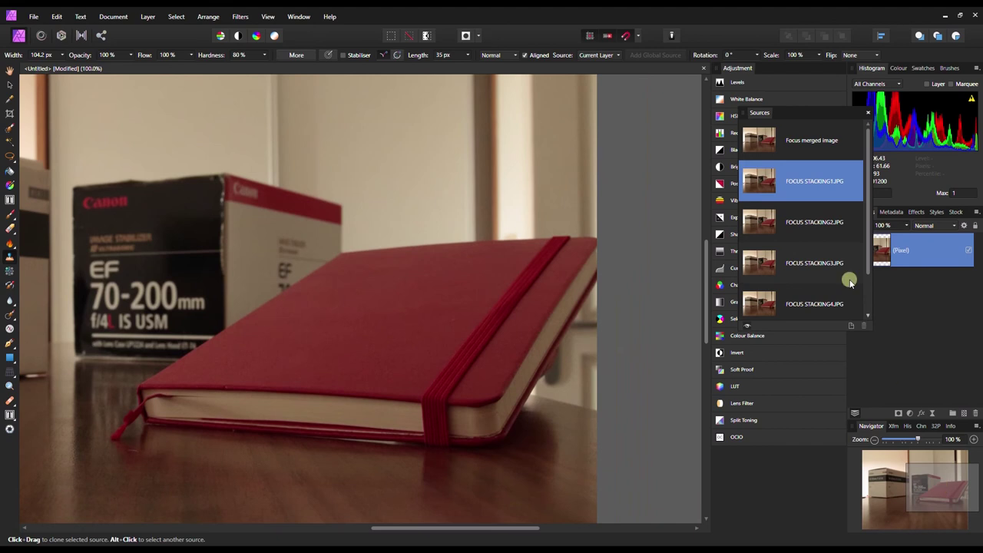
left_click(783, 130)
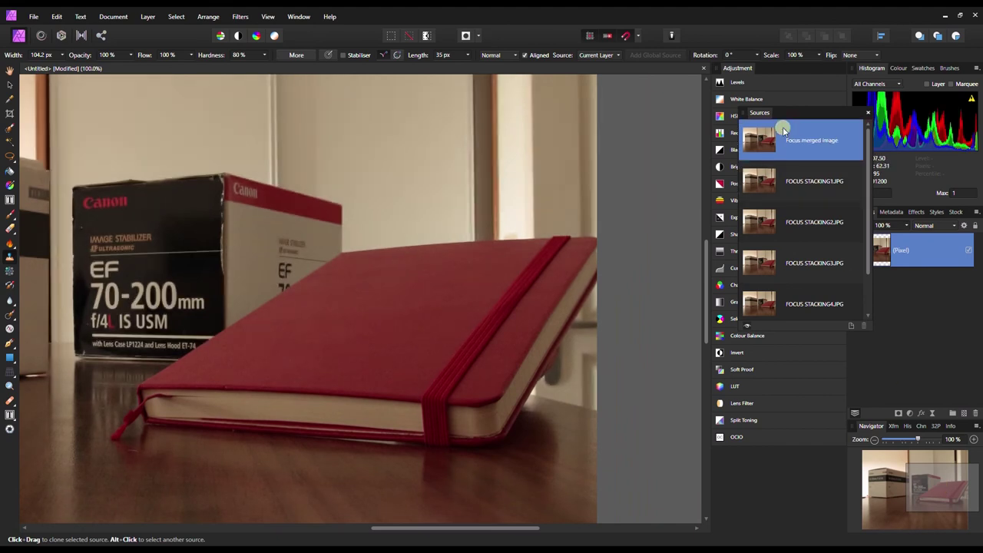
left_click(788, 187)
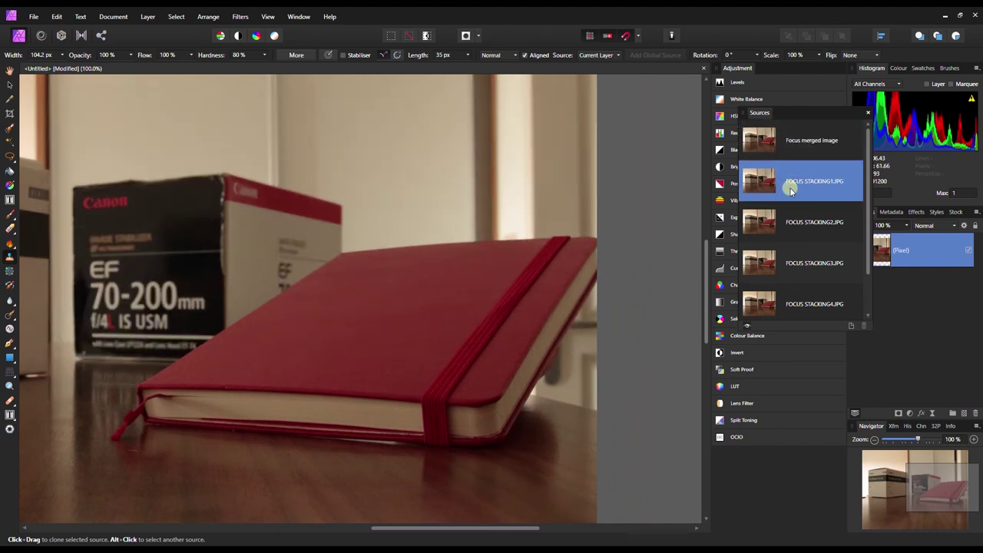
left_click_drag(933, 478, 900, 482)
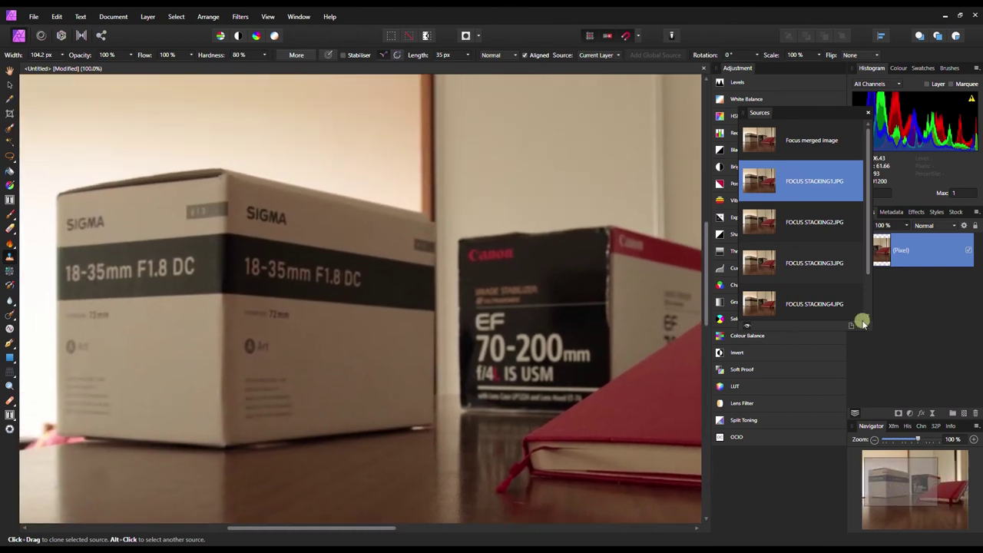
left_click(769, 140)
left_click(771, 179)
left_click(821, 225)
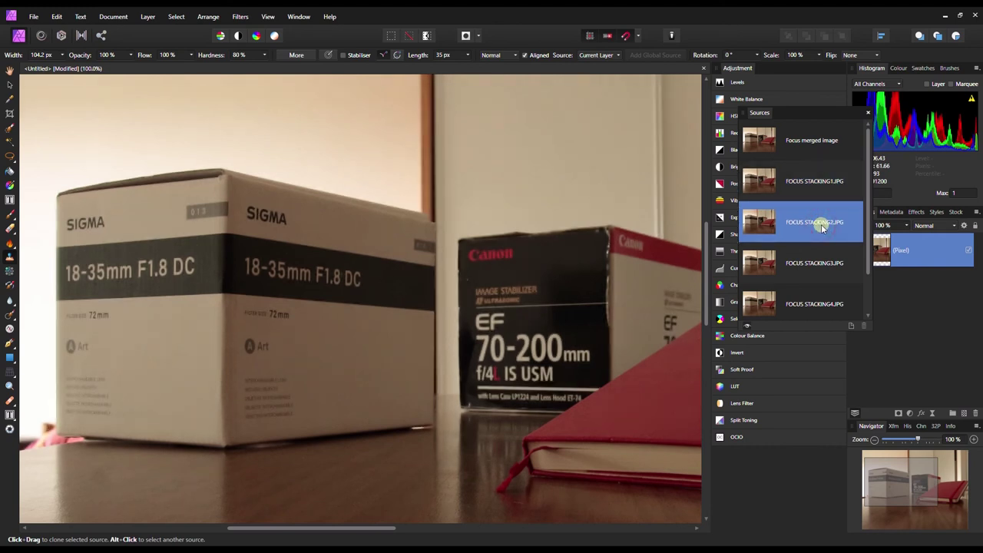
left_click(786, 138)
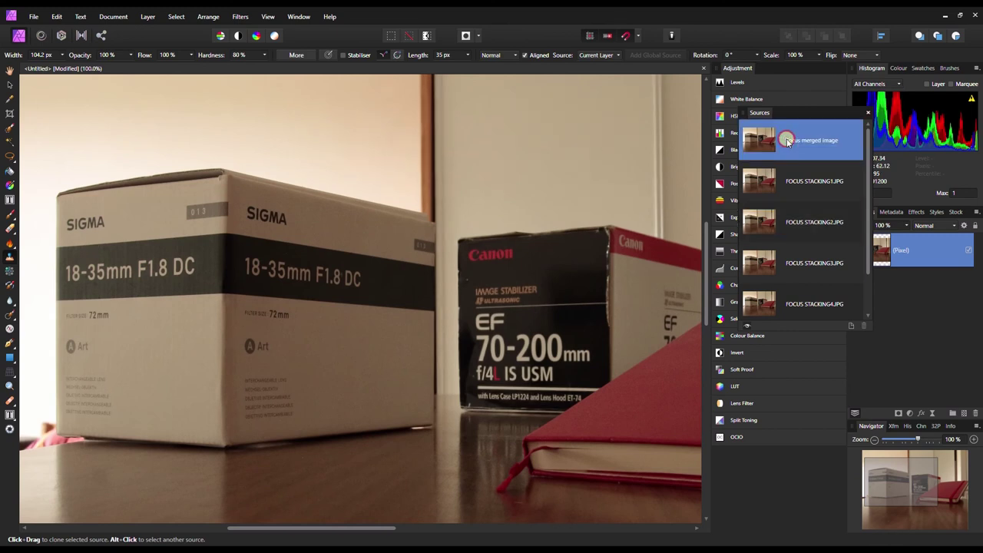
left_click(778, 261)
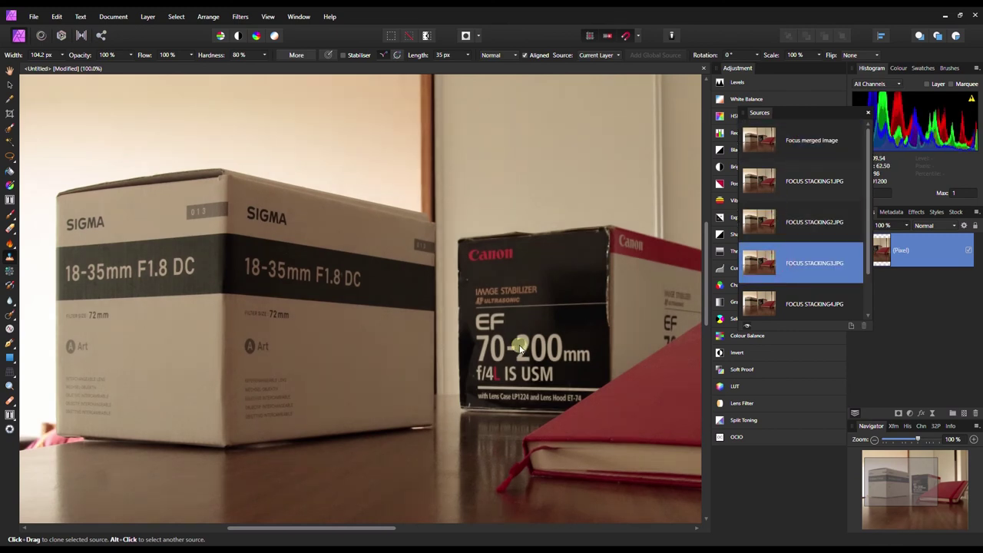
left_click_drag(519, 345, 479, 349)
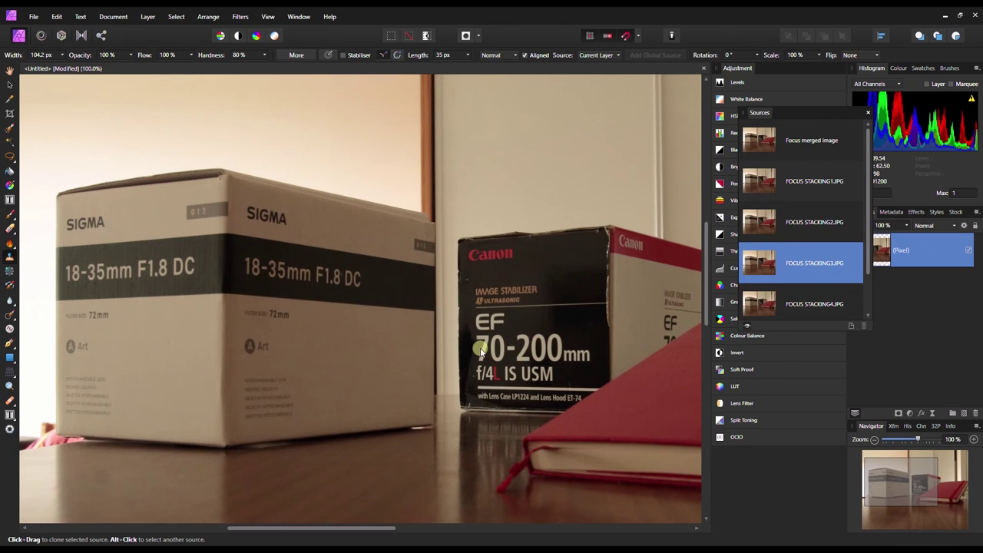
left_click(757, 138)
left_click(294, 329)
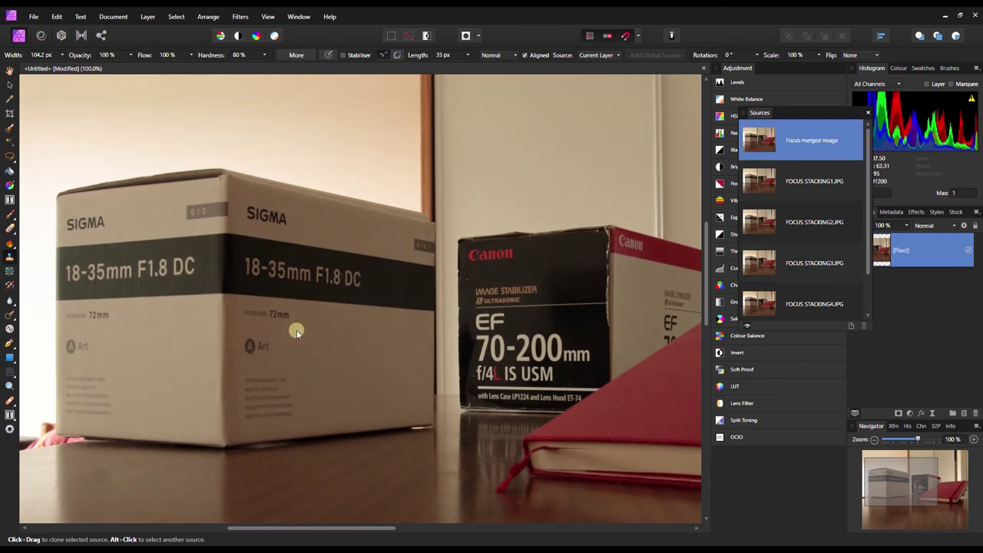
left_click(770, 263)
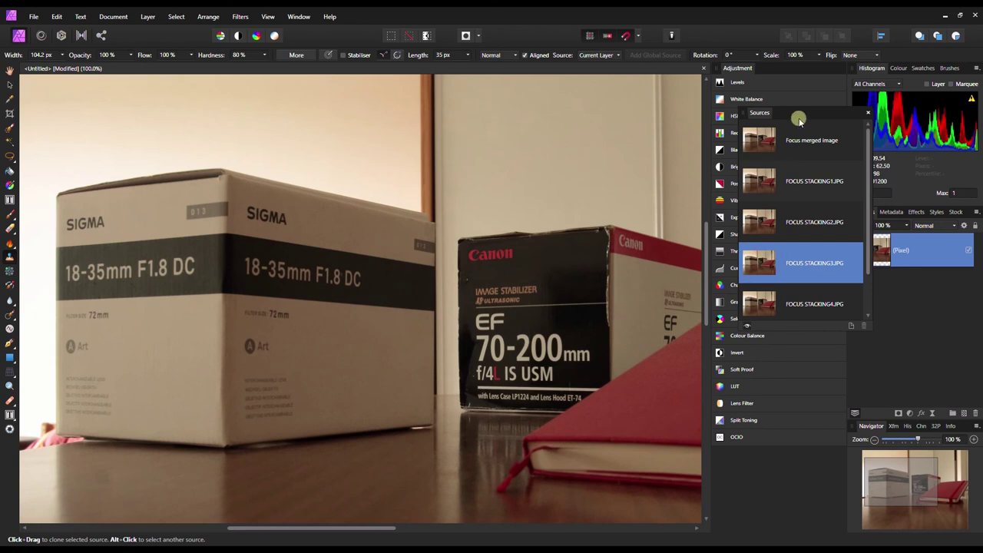
left_click(765, 293)
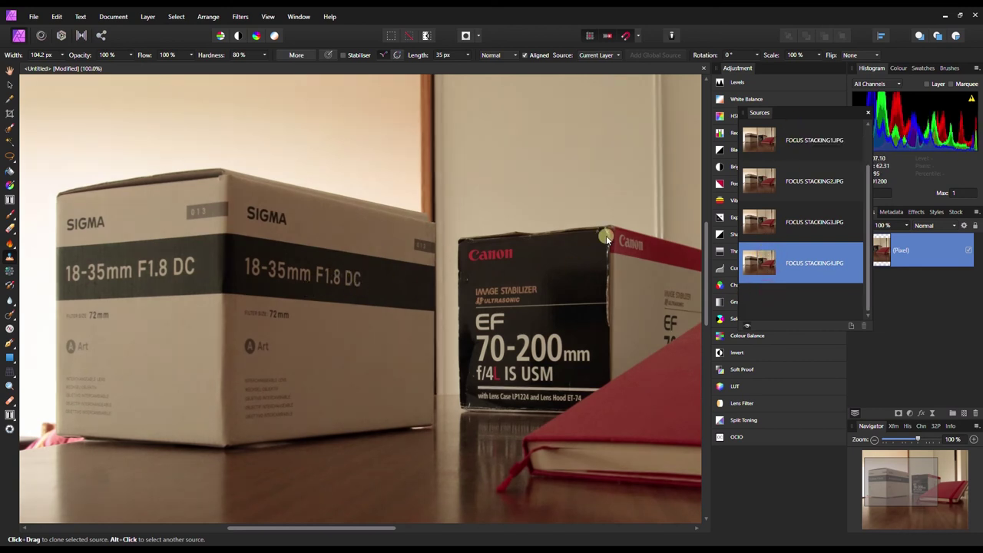
left_click(760, 133)
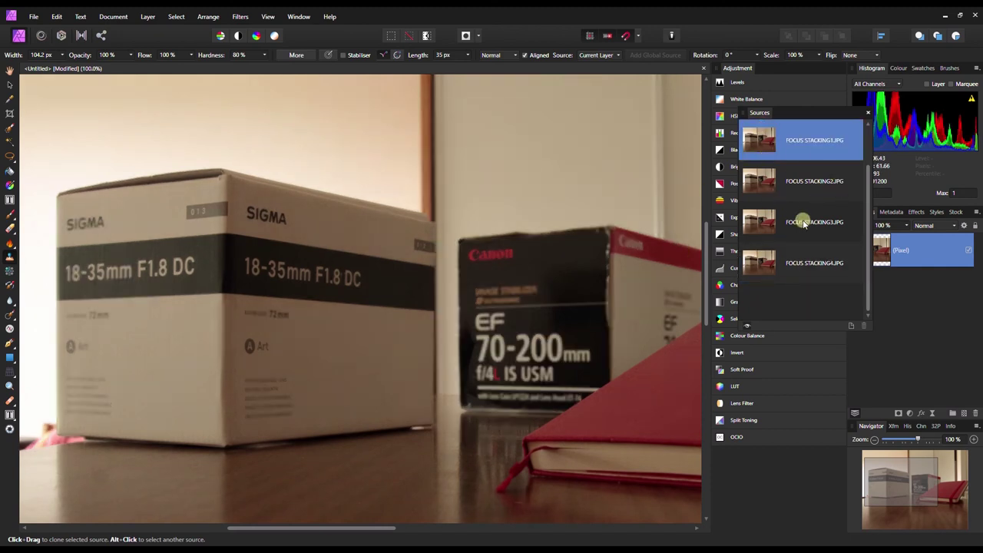
left_click(793, 152)
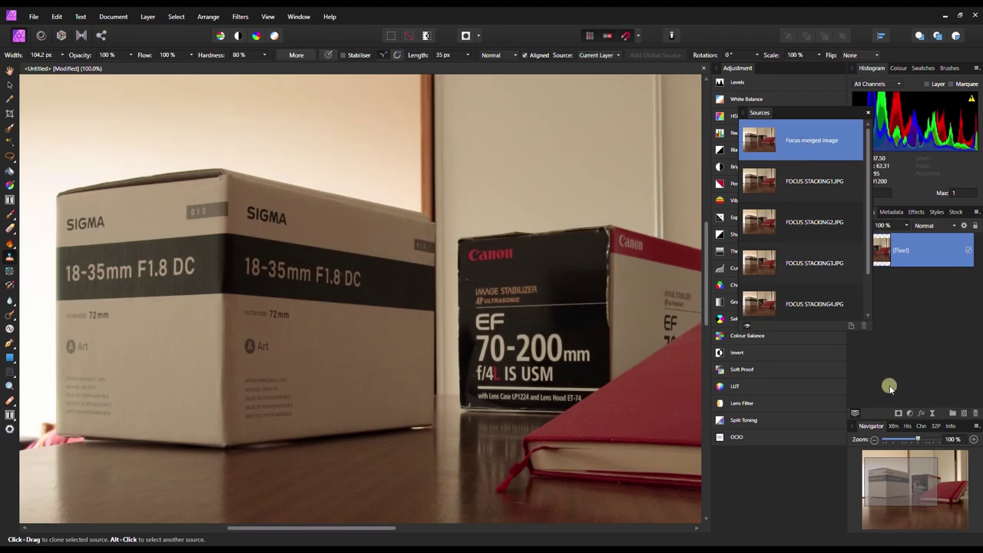
Step: Zoom out to 75% and shift the Navigator view box toward the red notebook
left_click(874, 438)
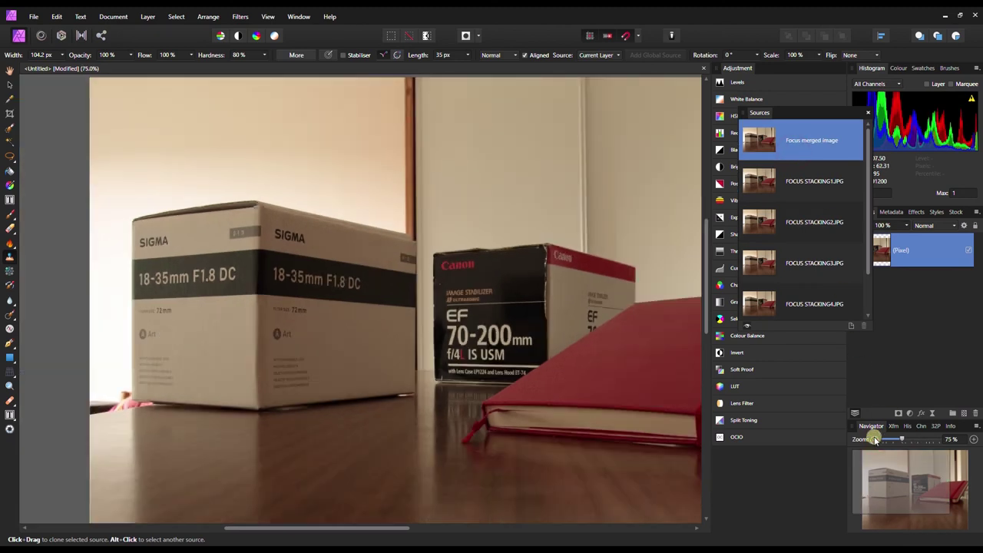
left_click_drag(907, 497, 918, 492)
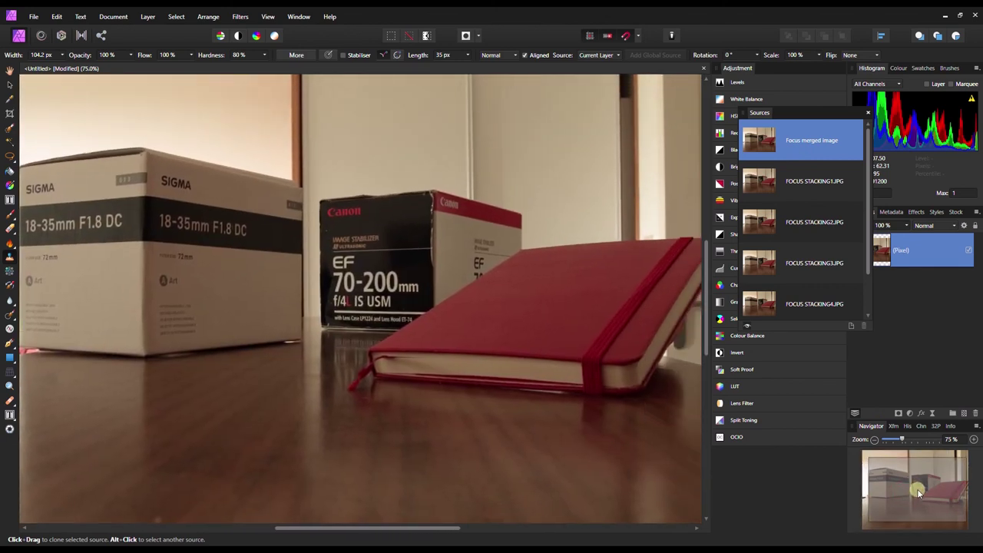